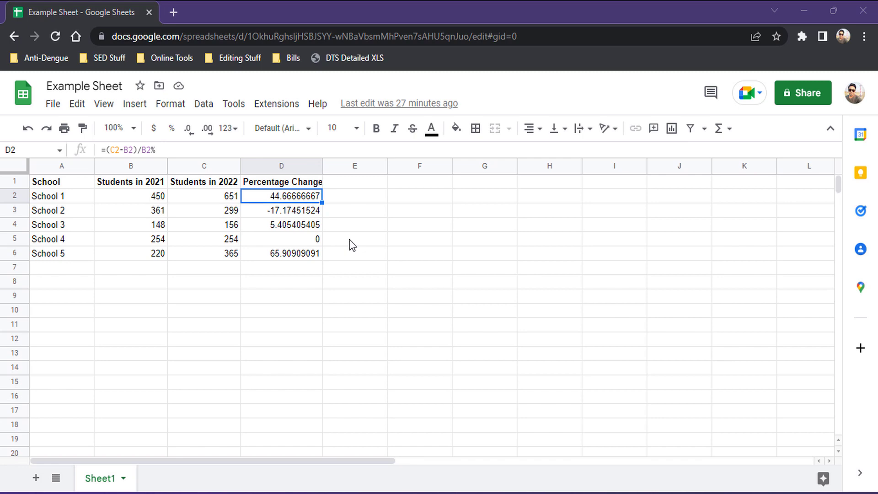
# Examine the formulas in the Percentage Change column for each school, from D2 down to D6.
pyautogui.click(256, 184)
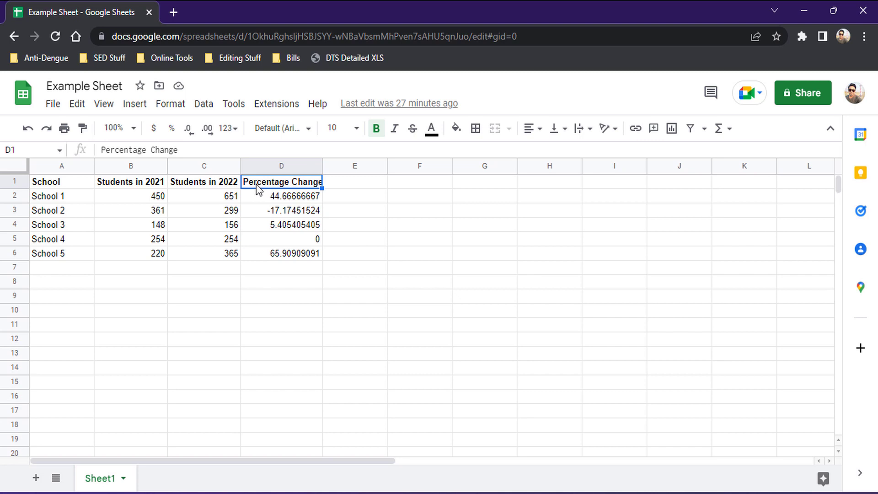
pyautogui.press('Down')
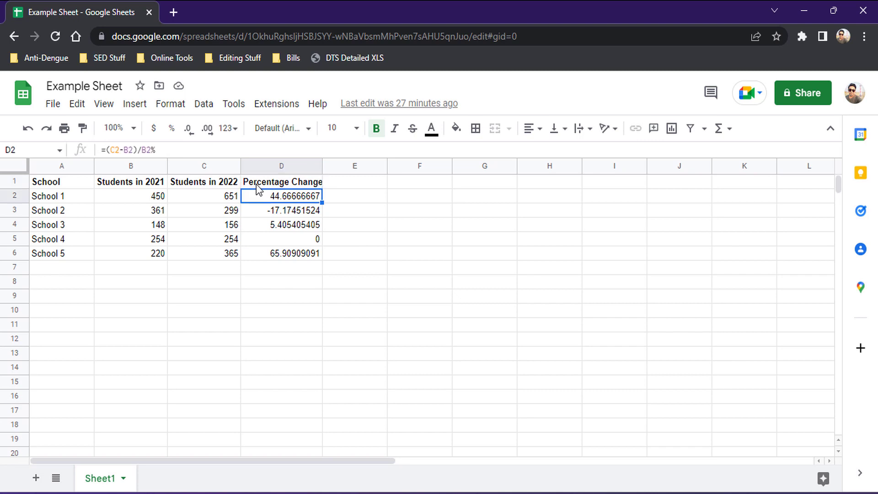
pyautogui.press('Down')
pyautogui.press('Down')
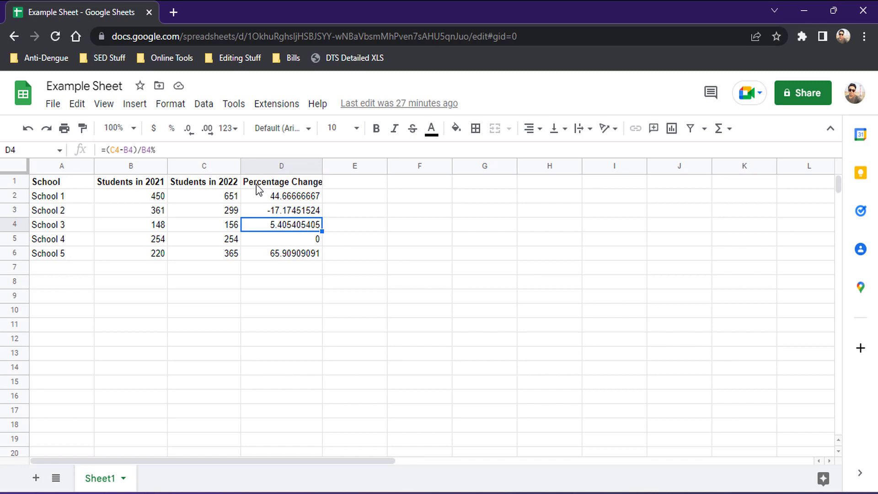
pyautogui.press('Down')
pyautogui.press('Down')
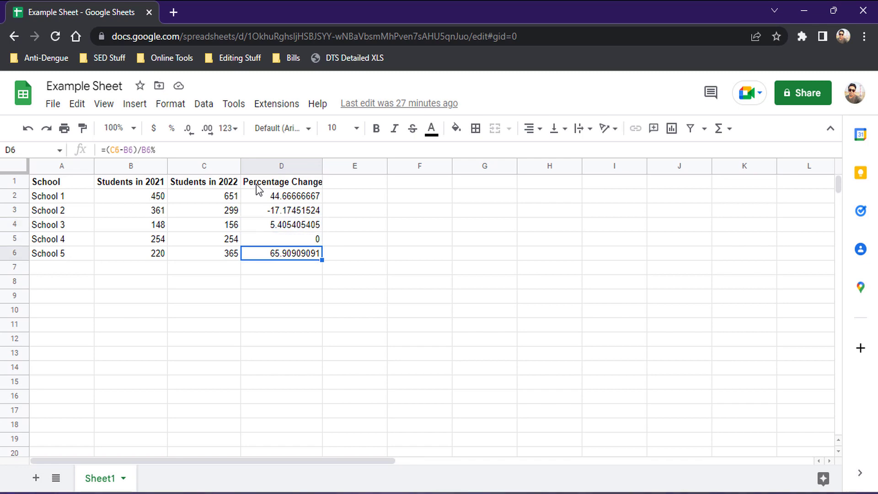
pyautogui.press('Up')
pyautogui.press('Up')
pyautogui.press('Up')
pyautogui.press('Up')
pyautogui.press('Up')
pyautogui.press('Down')
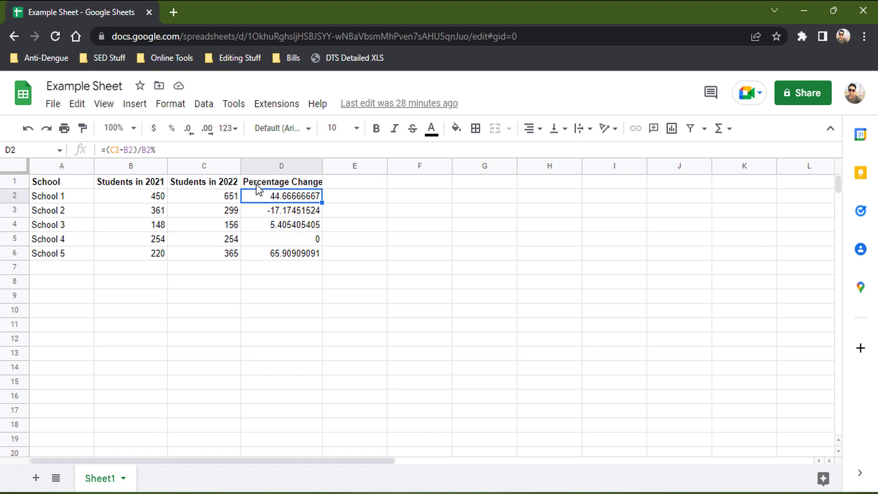
pyautogui.click(288, 150)
pyautogui.press('Return')
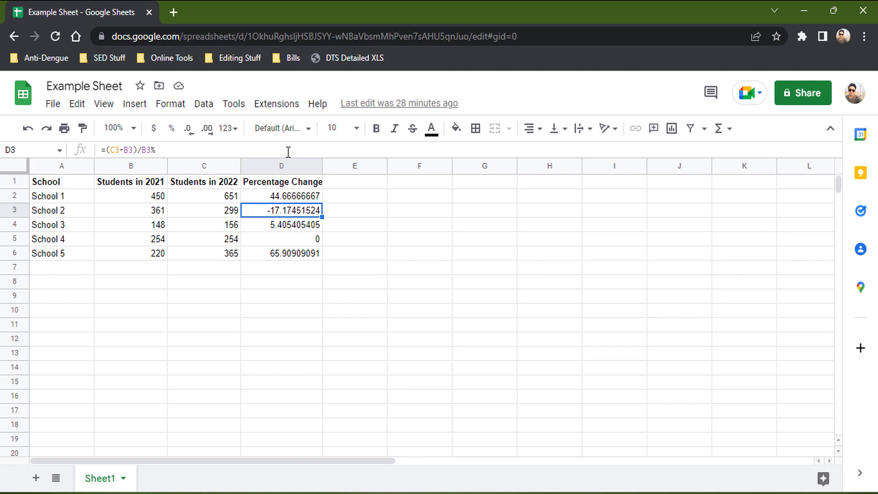
pyautogui.press('Up')
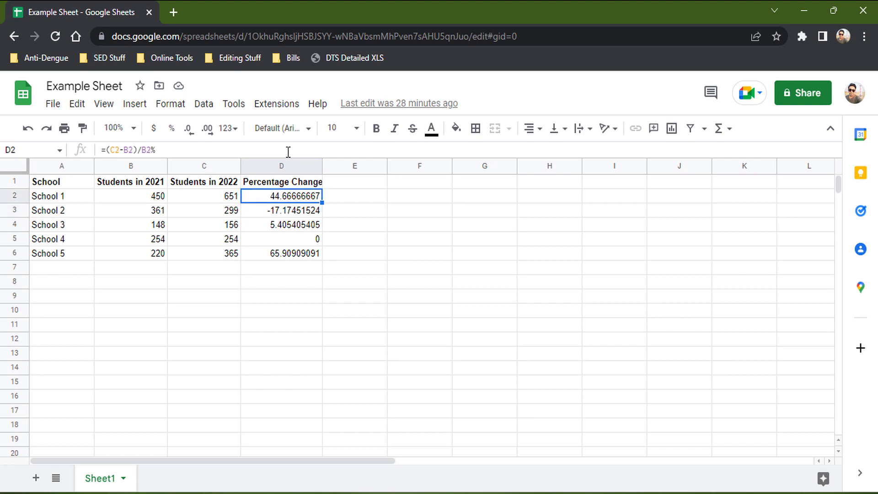
# Open the named function PERCENTAGE_CHANGE for editing and review its name, description, argument placeholders and formula definition.
pyautogui.click(209, 108)
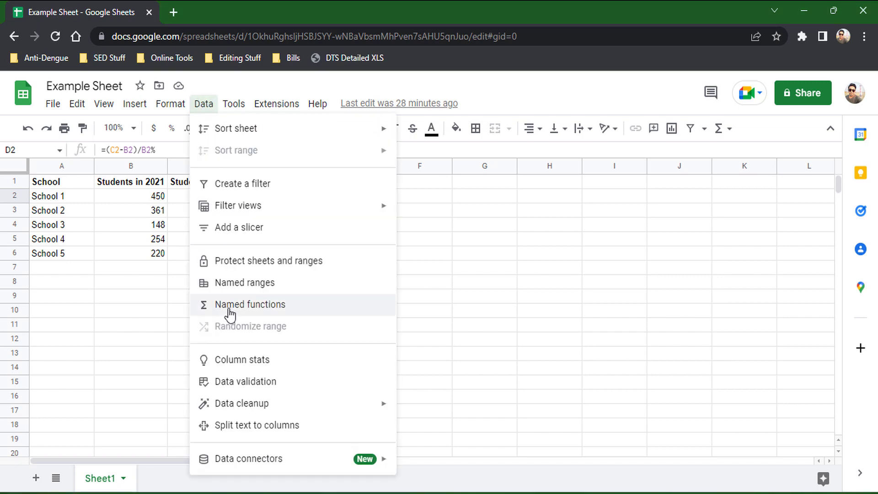
pyautogui.click(258, 311)
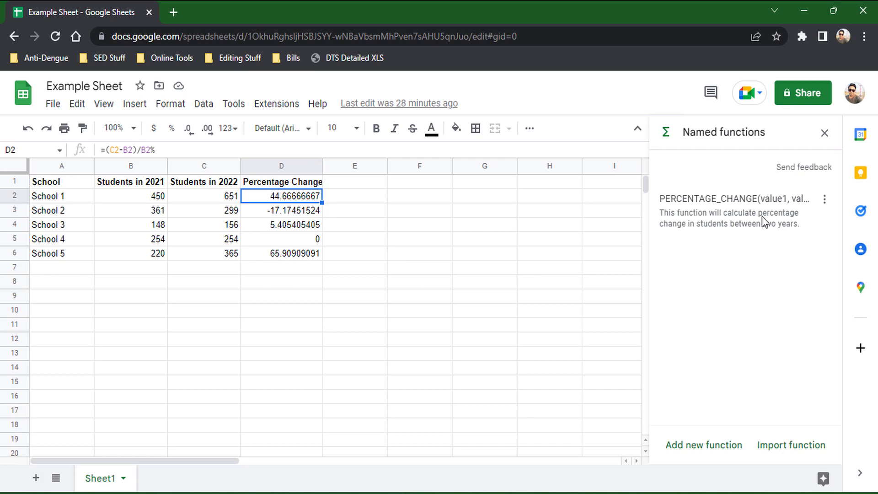
pyautogui.click(824, 199)
pyautogui.click(829, 225)
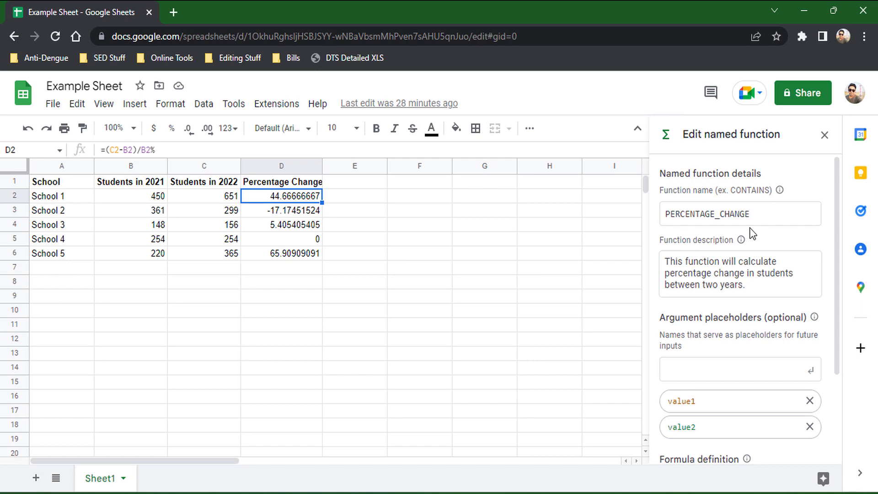
pyautogui.click(758, 220)
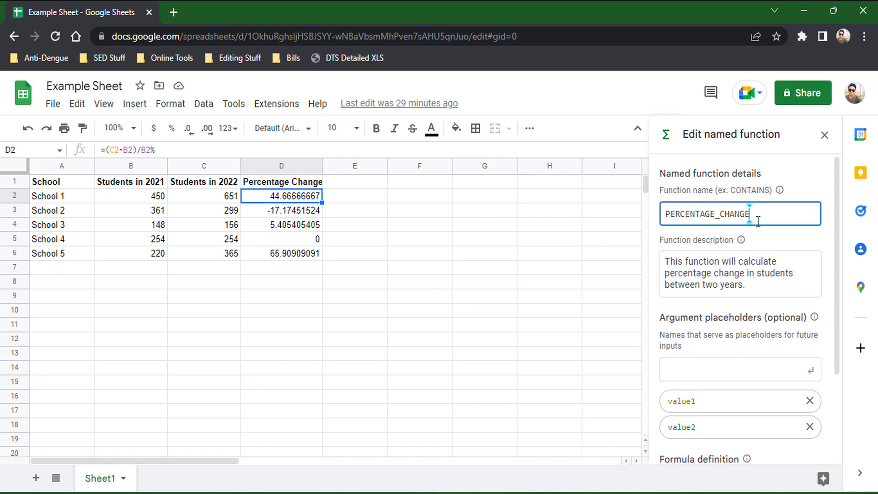
pyautogui.scroll(-1, 757, 221)
pyautogui.click(756, 267)
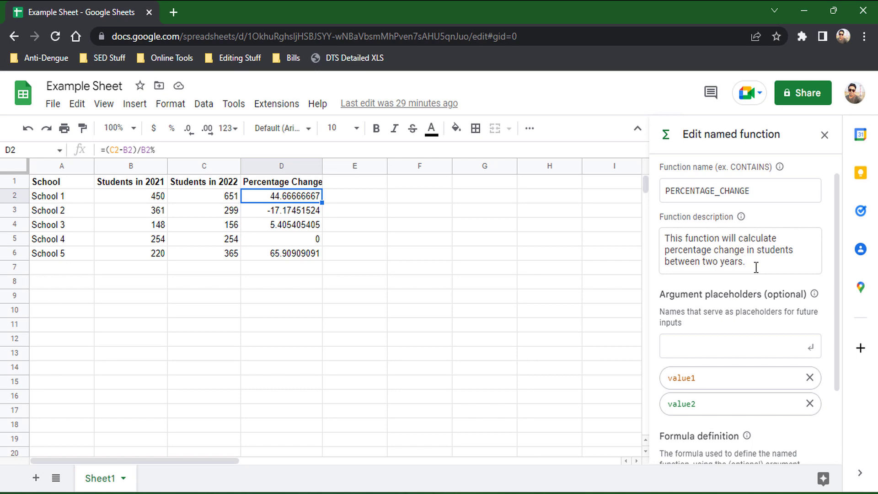
pyautogui.scroll(-3, 755, 267)
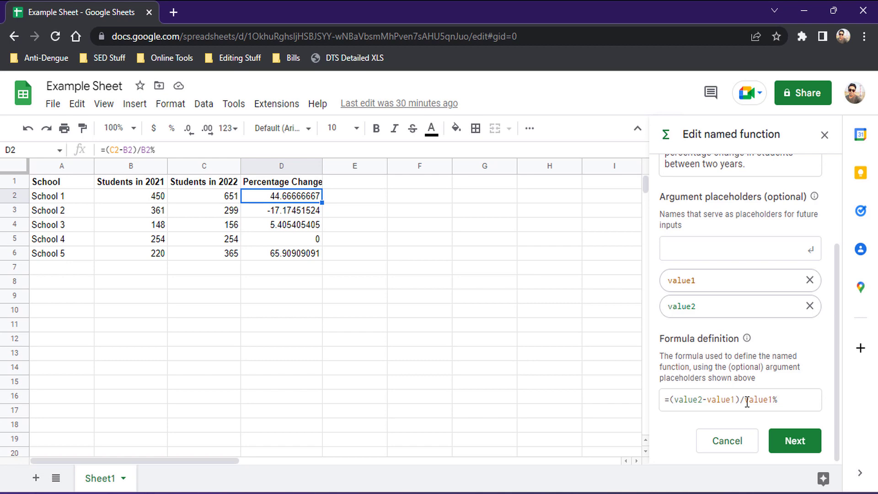
# Review the descriptions and examples of the value1 and value2 arguments, and save the PERCENTAGE_CHANGE function.
pyautogui.click(777, 443)
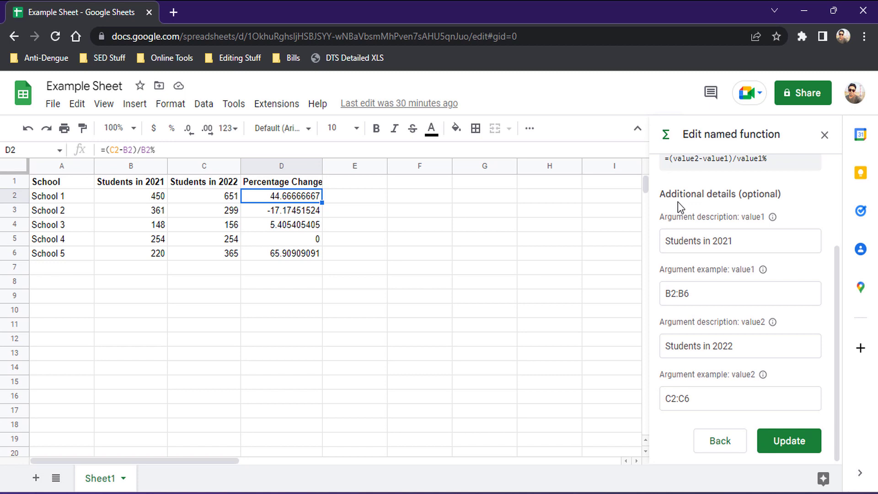
pyautogui.click(703, 294)
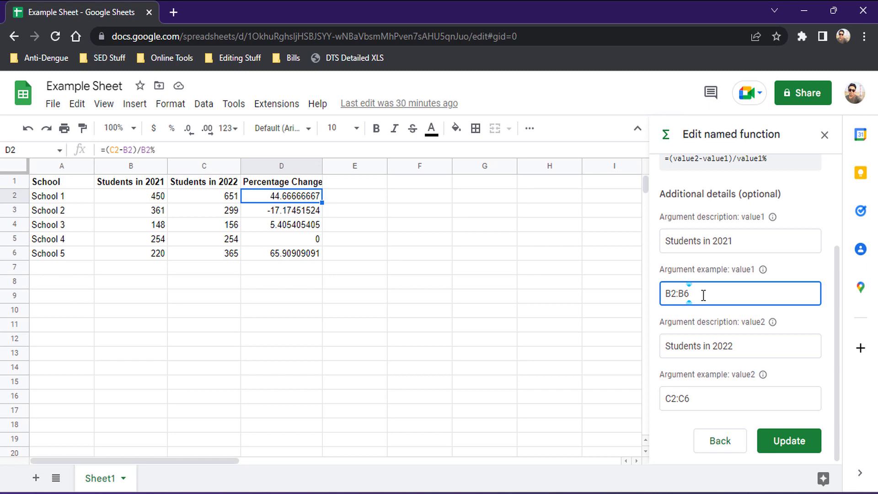
pyautogui.click(744, 345)
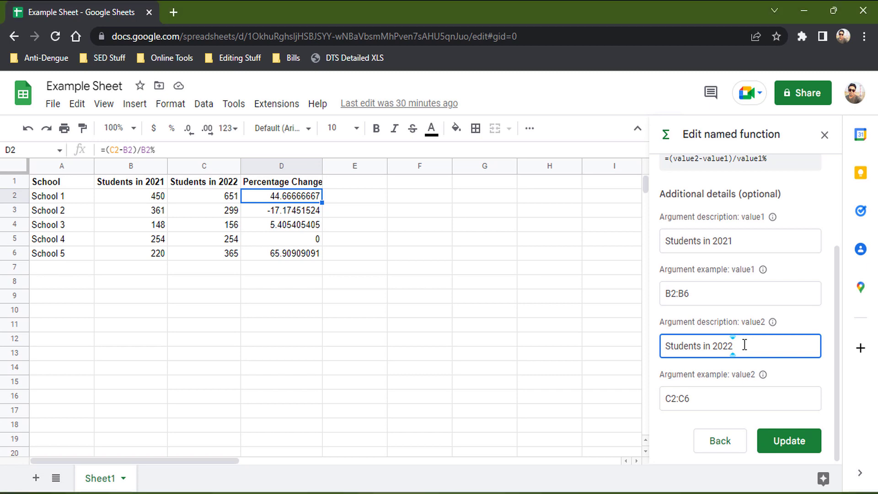
pyautogui.click(704, 407)
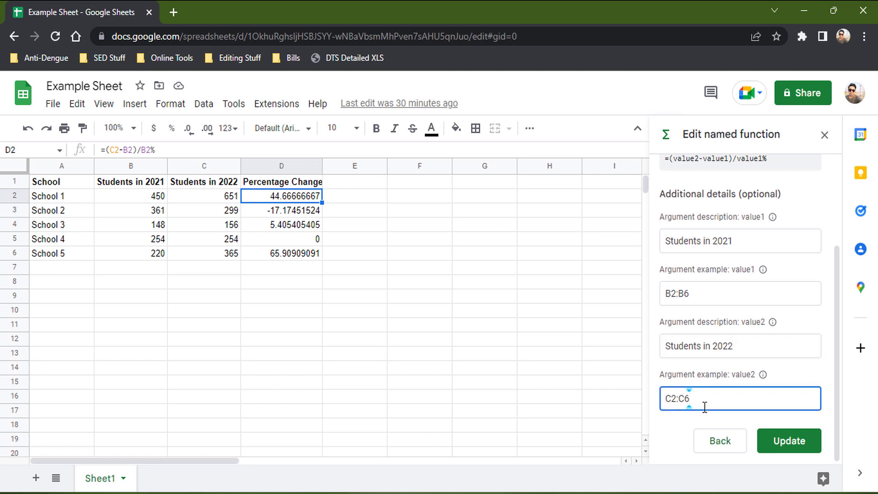
pyautogui.click(790, 441)
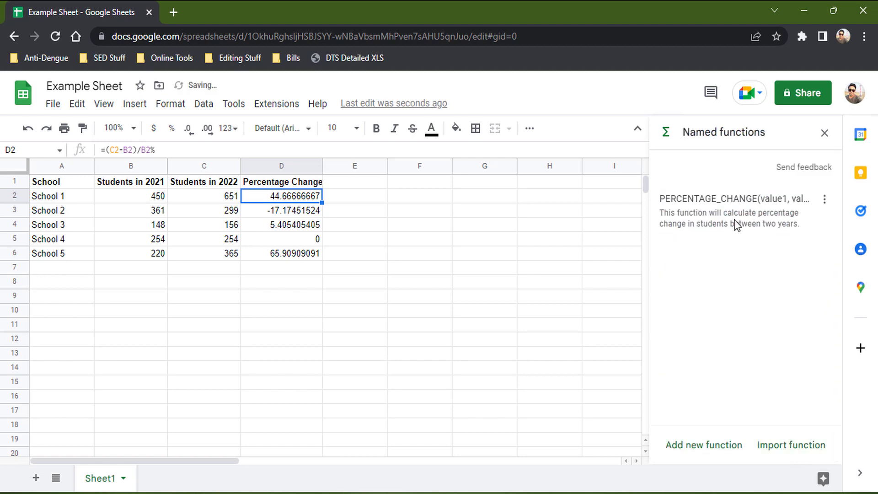
pyautogui.click(823, 146)
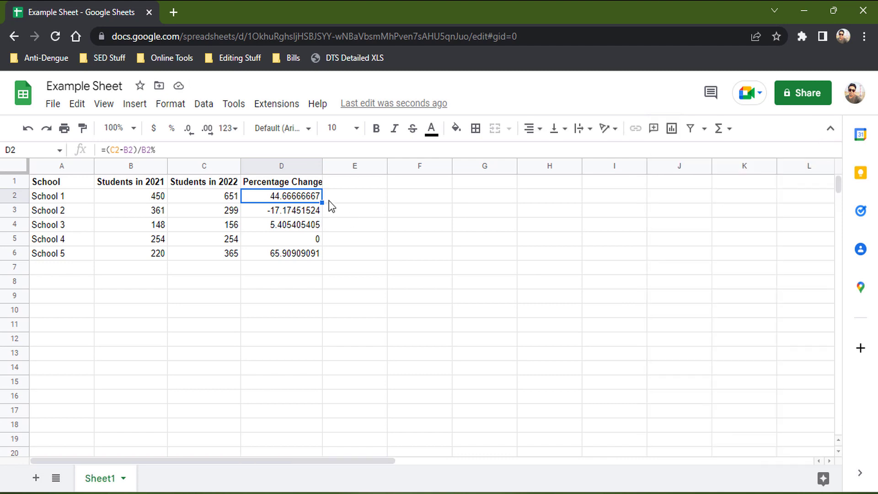
# Enter =PERCENTAGE_CHANGE(B2,C2) in E2 and accept the suggested autofill for E3:E6.
pyautogui.click(340, 195)
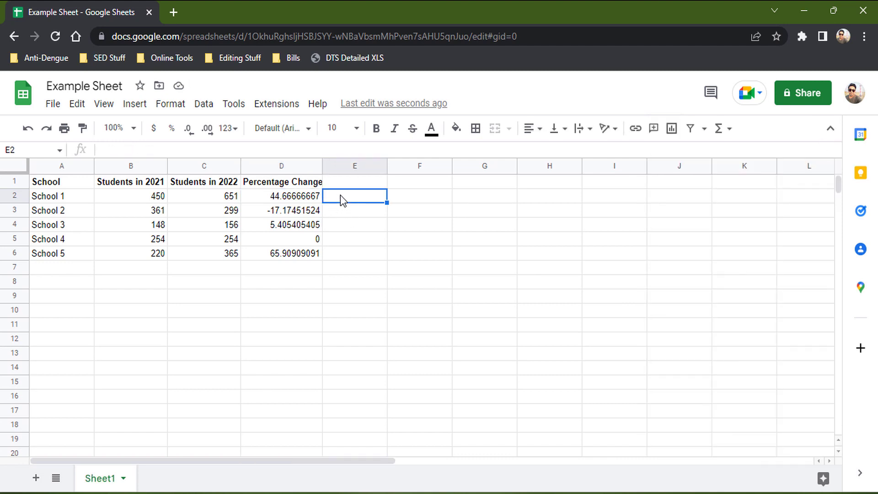
pyautogui.write('=')
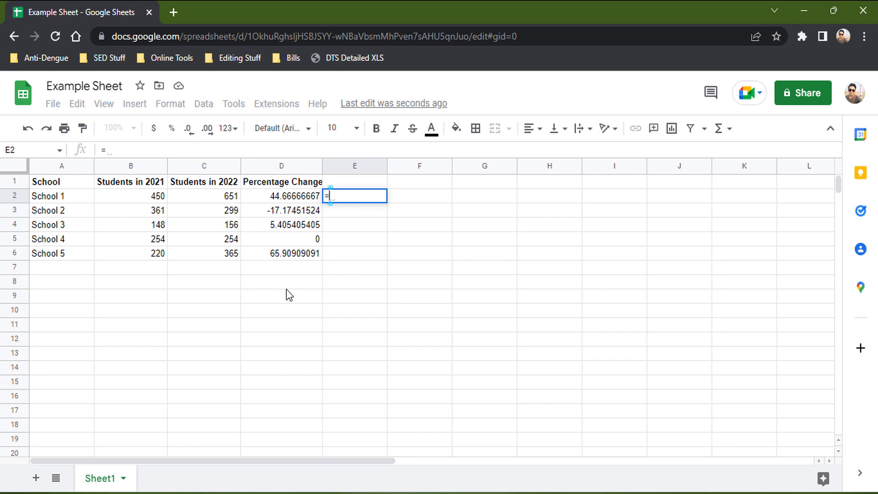
pyautogui.write('percentage')
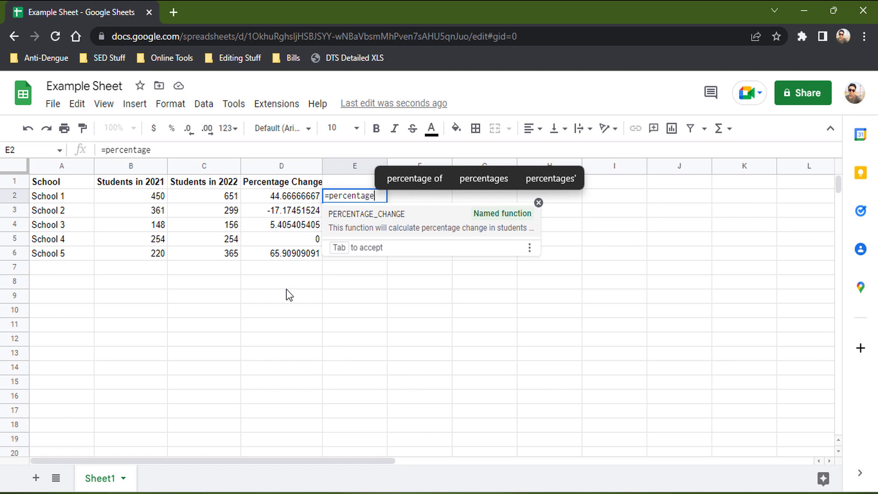
pyautogui.press('Tab')
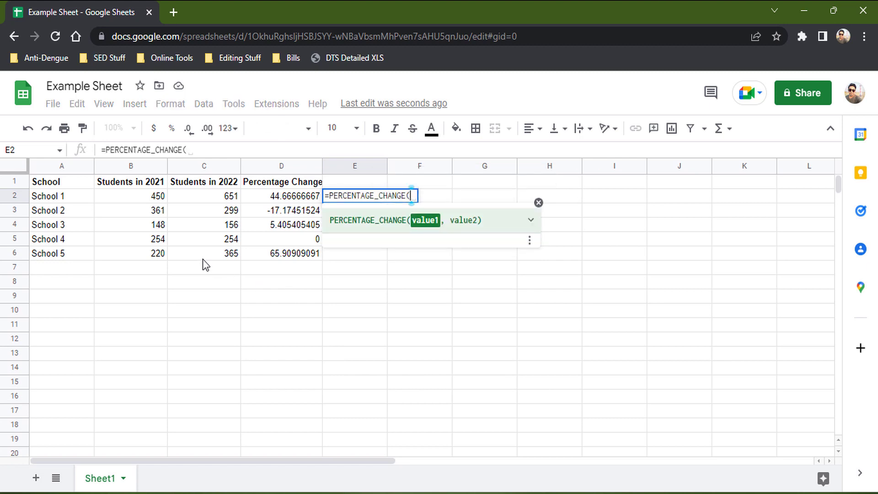
pyautogui.click(139, 195)
pyautogui.write(',')
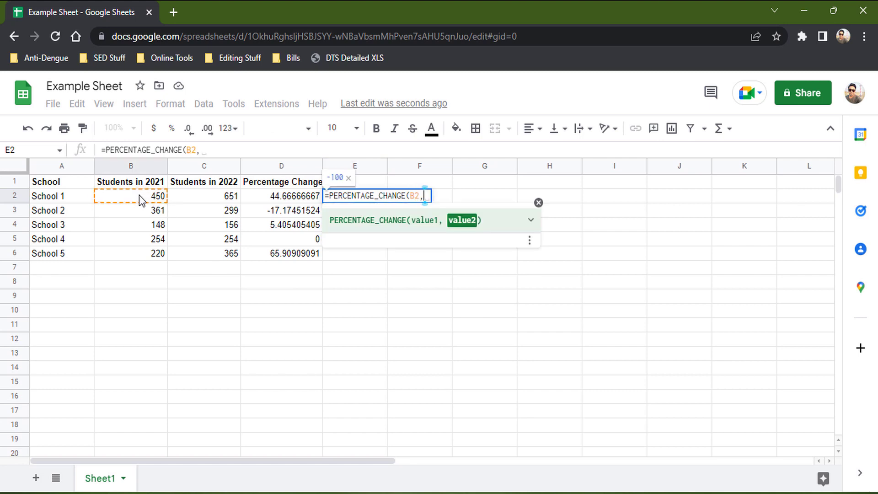
pyautogui.click(201, 198)
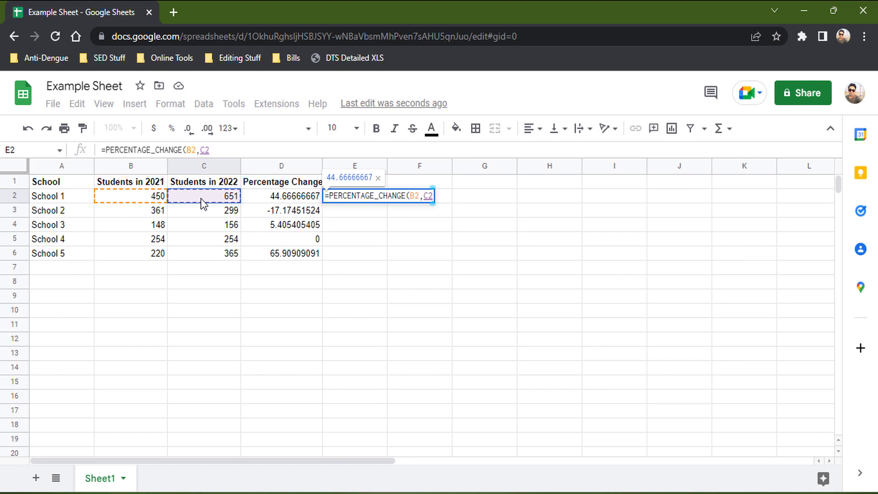
pyautogui.write(')')
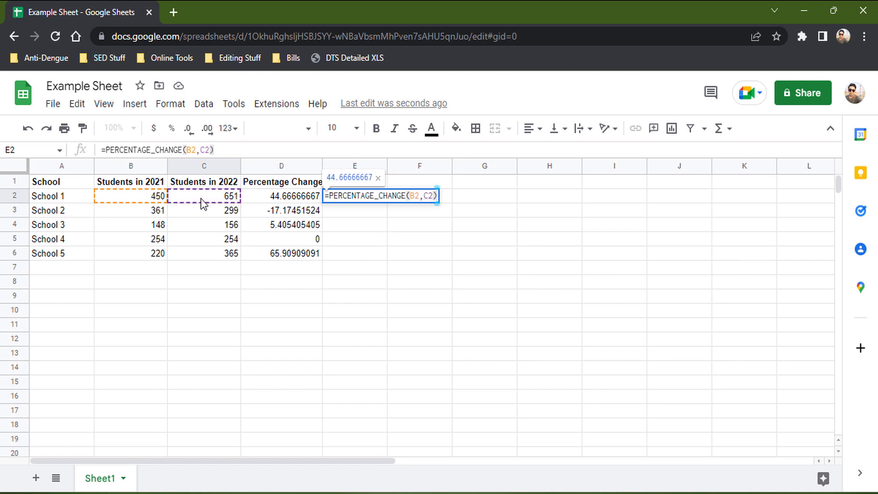
pyautogui.press('Return')
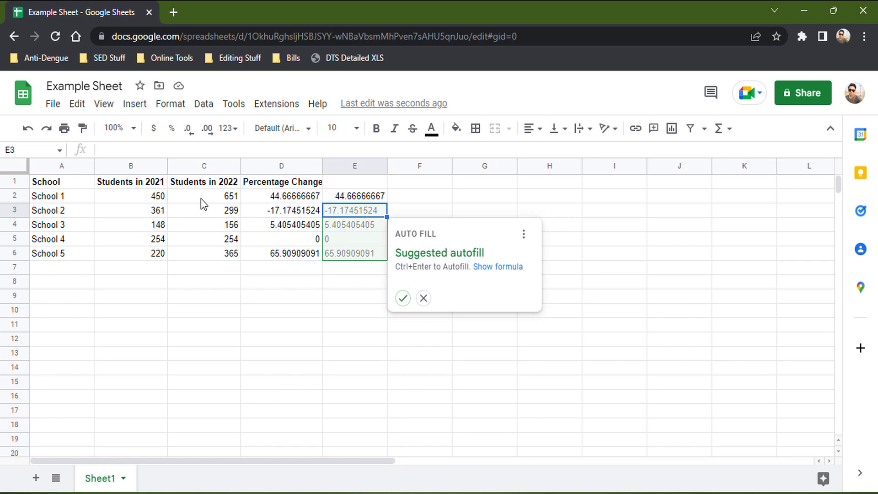
pyautogui.hotkey('ctrl', 'Return')
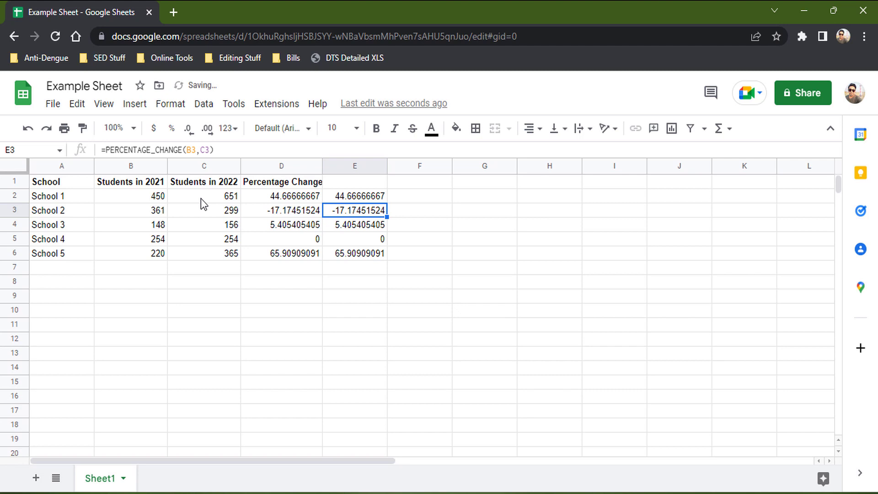
pyautogui.press('Up')
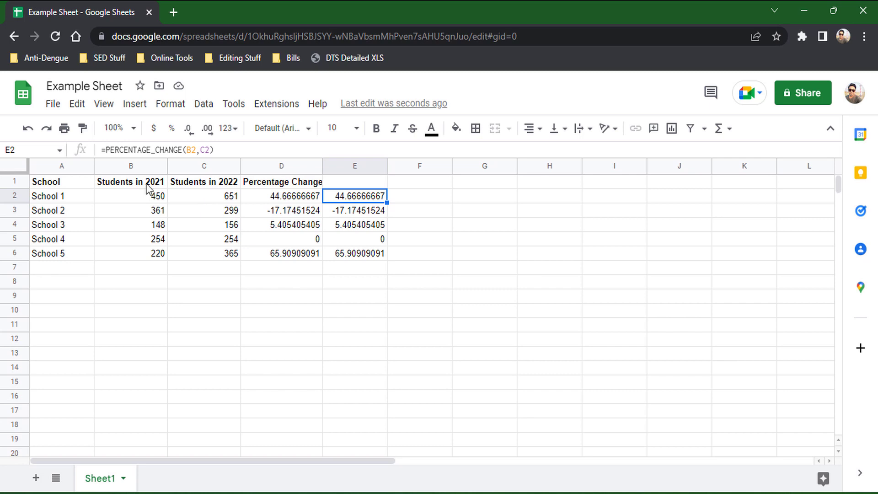
# Create a new blank spreadsheet and name it "example sheet 2".
pyautogui.click(53, 106)
pyautogui.moveTo(76, 132)
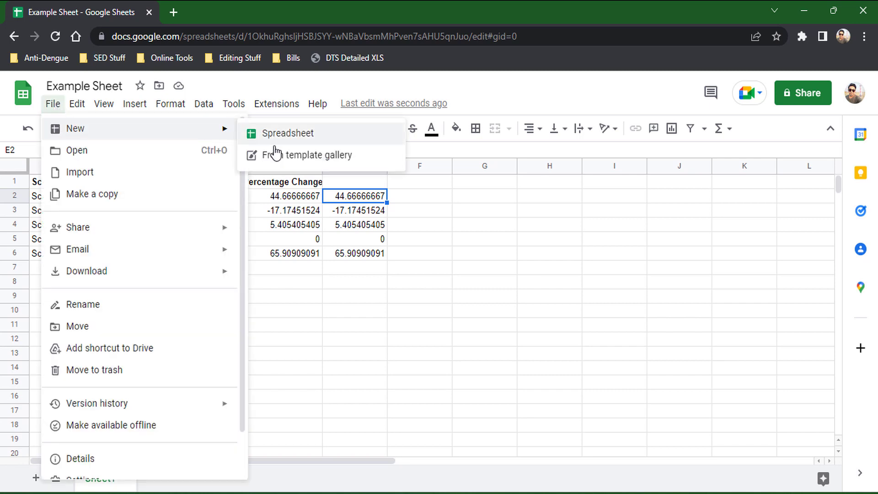
pyautogui.click(285, 143)
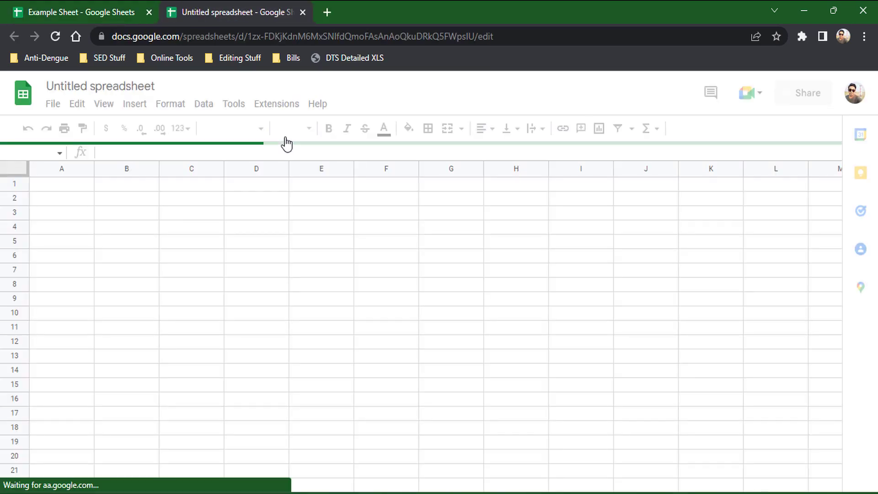
pyautogui.click(154, 86)
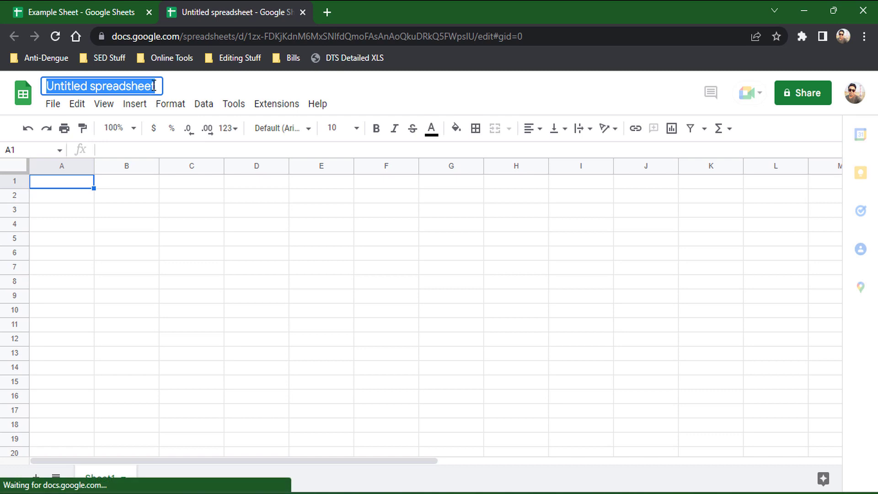
pyautogui.write('example')
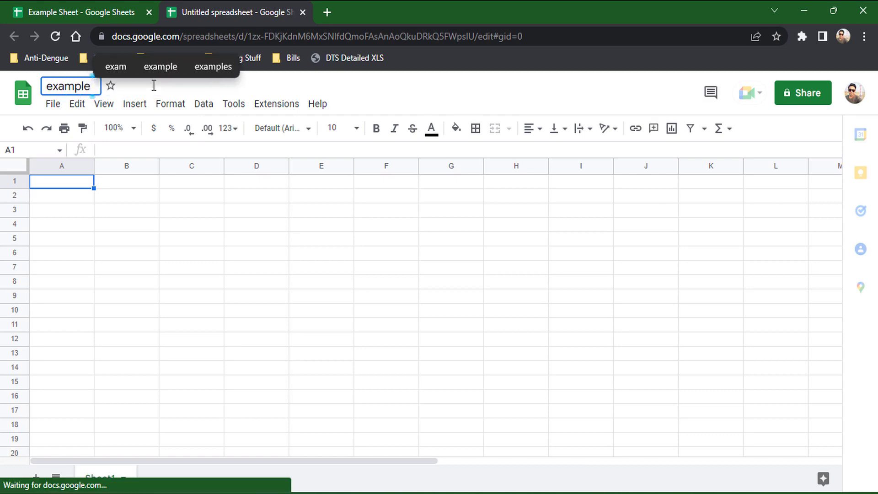
pyautogui.write(' sheet 2')
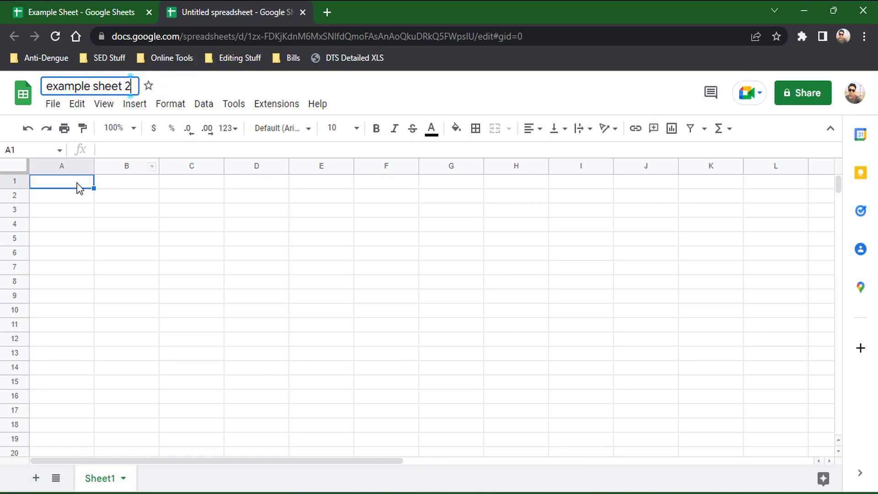
pyautogui.click(77, 183)
# Copy the school data in A1:C6 of Example Sheet and paste it at A1 of example sheet 2.
pyautogui.click(89, 3)
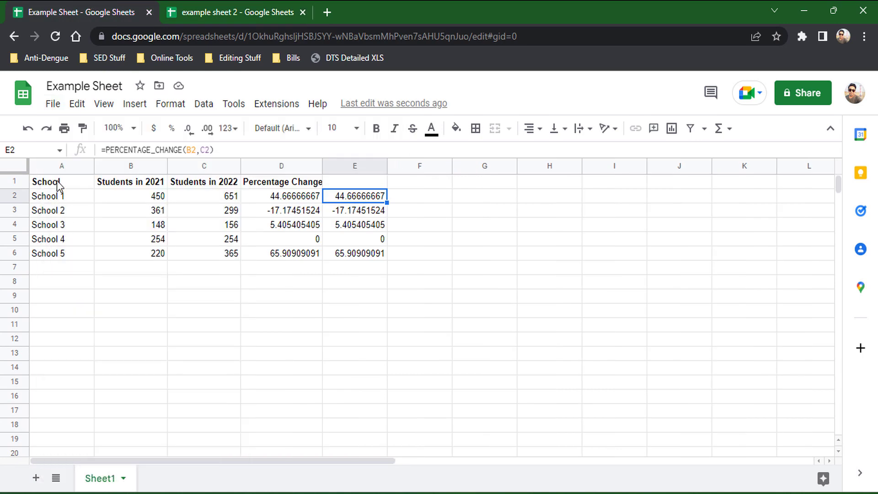
pyautogui.moveTo(59, 185); pyautogui.dragTo(196, 254)
pyautogui.hotkey('ctrl', 'c')
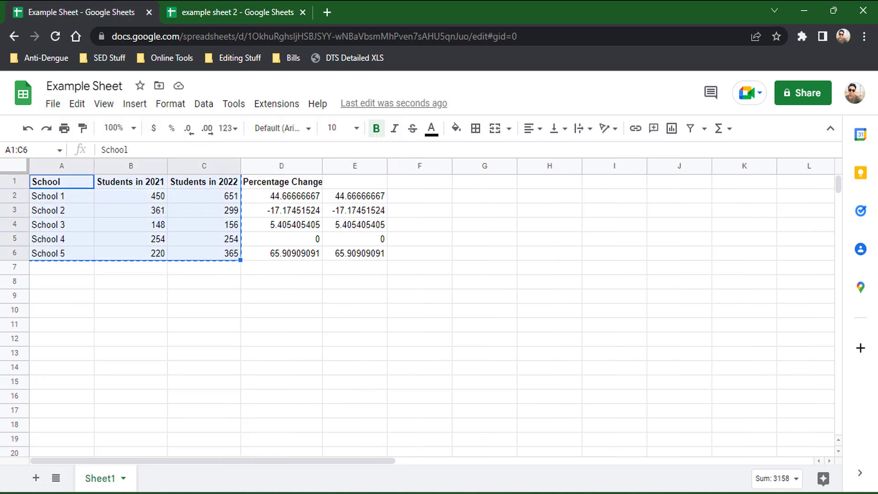
pyautogui.click(256, 11)
pyautogui.hotkey('ctrl', 'v')
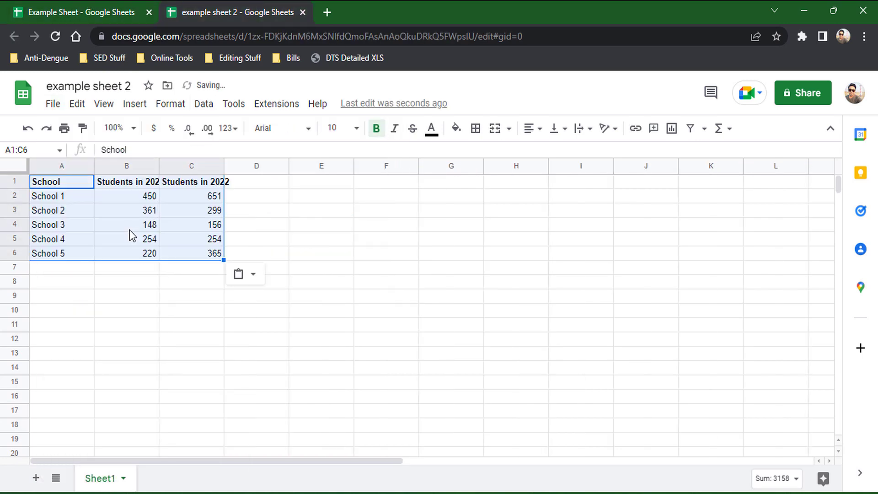
# Fit the widths of columns B and C to their header text.
pyautogui.click(157, 165)
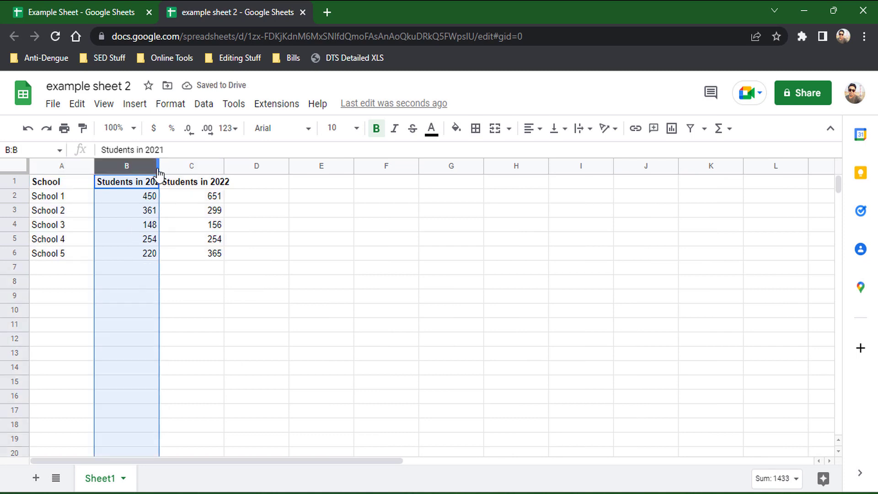
pyautogui.doubleClick(159, 165)
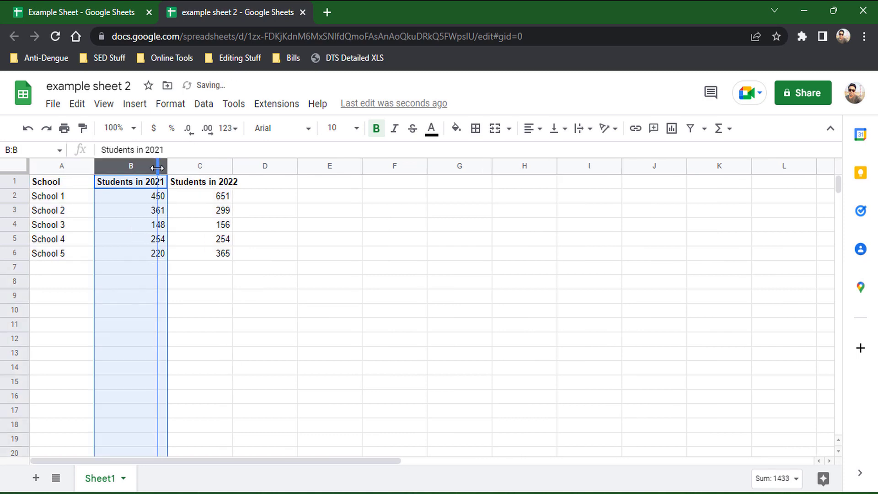
pyautogui.doubleClick(231, 166)
# Replace the Students in 2021 values in B2:B6 with 415, 143, 1653, 350 and 254.
pyautogui.click(264, 196)
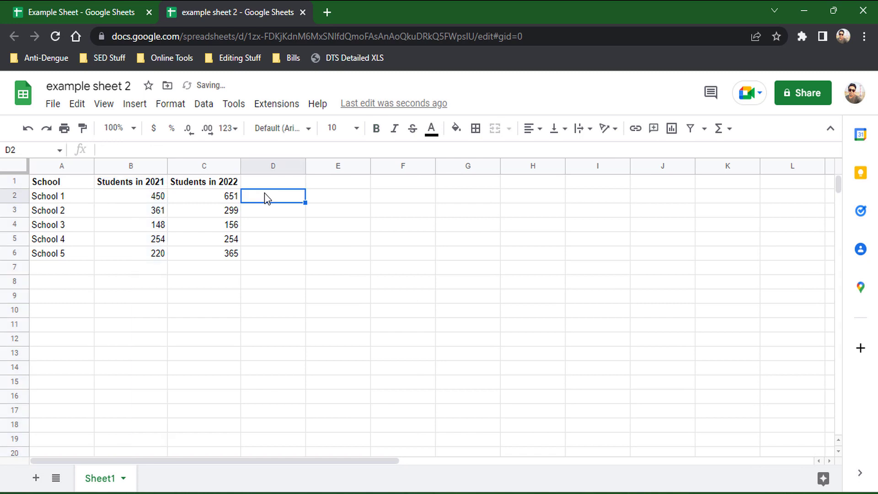
pyautogui.press('Left')
pyautogui.press('Left')
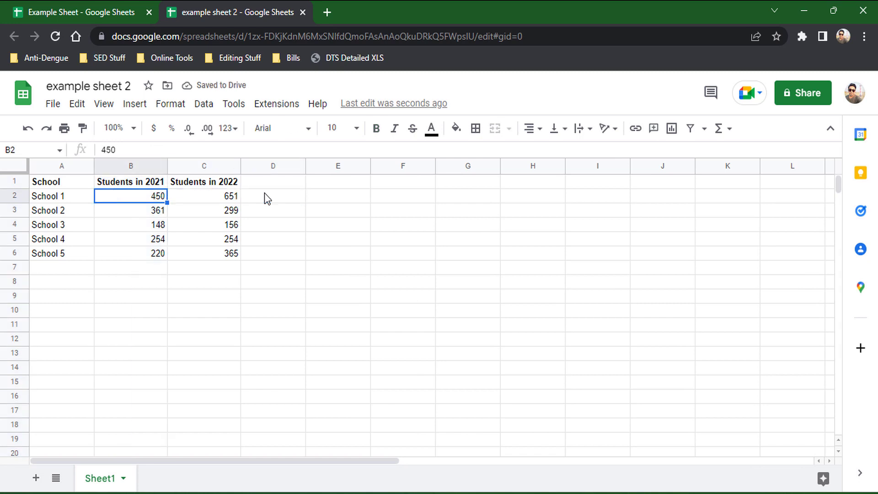
pyautogui.write('415')
pyautogui.press('Return')
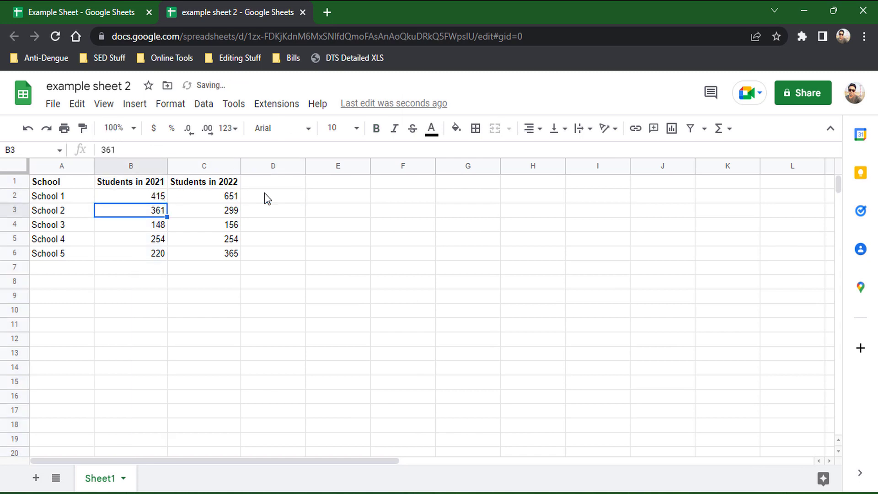
pyautogui.write('143')
pyautogui.press('Return')
pyautogui.write('1653')
pyautogui.press('Return')
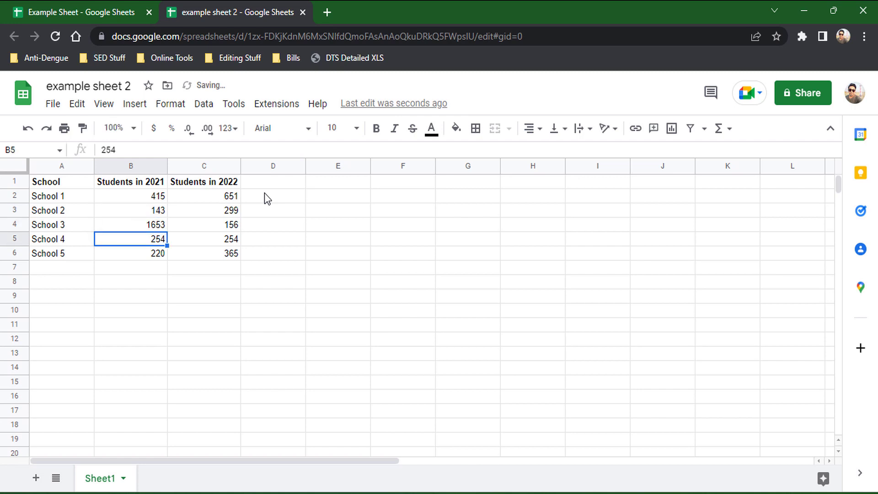
pyautogui.write('350')
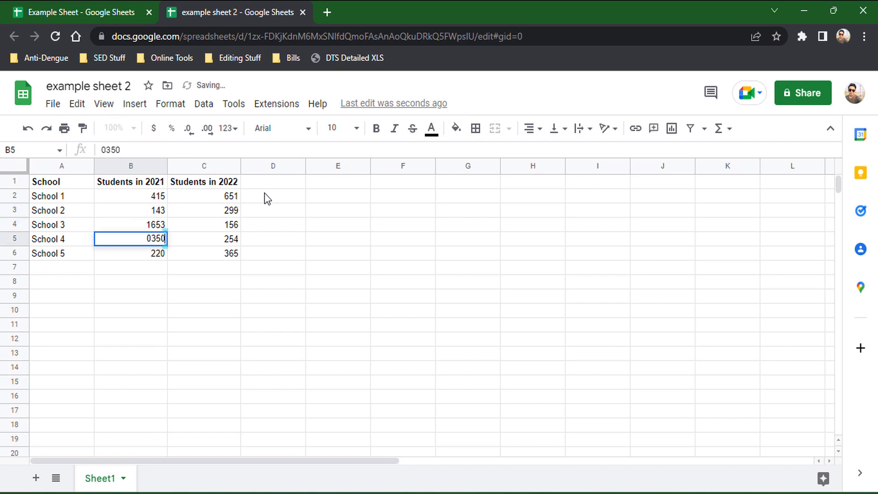
pyautogui.press('Return')
pyautogui.write('254')
pyautogui.press('Return')
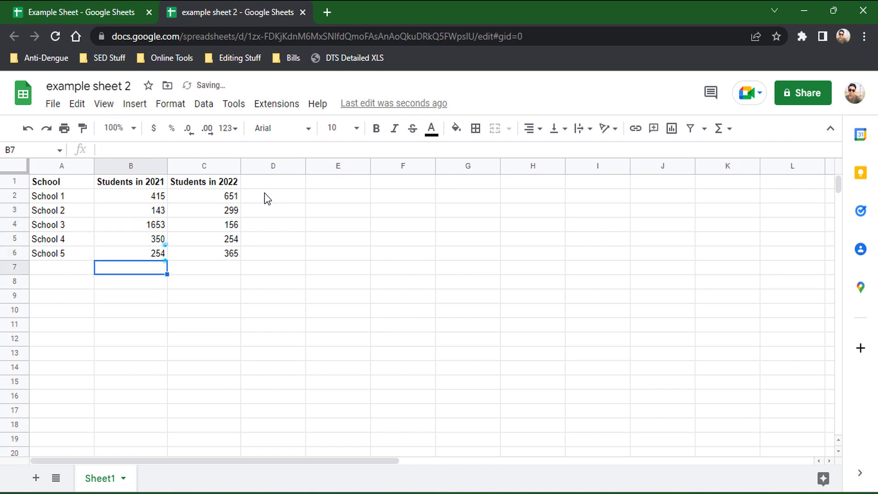
# Replace the Students in 2022 values in C2:C5 with 695, 411, 1653 and 2555.
pyautogui.press('Right')
pyautogui.press('Up')
pyautogui.press('Up')
pyautogui.press('Up')
pyautogui.press('Up')
pyautogui.press('Up')
pyautogui.write('695')
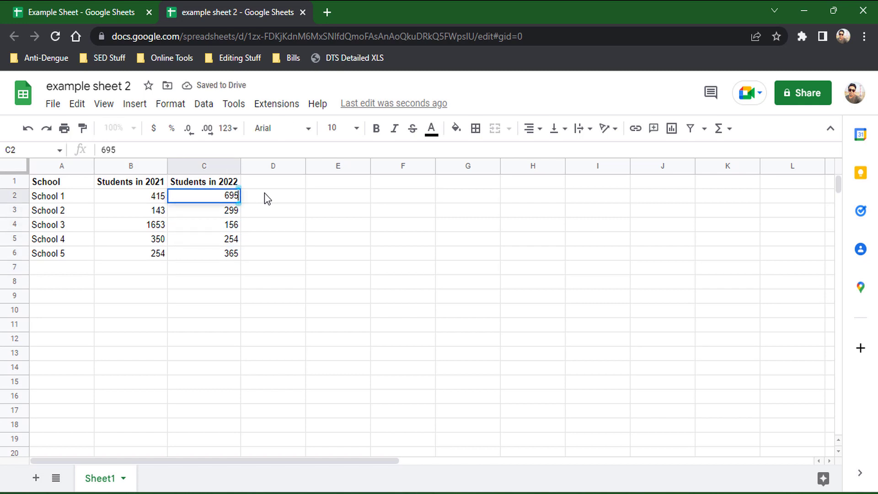
pyautogui.press('Return')
pyautogui.write('411')
pyautogui.press('Return')
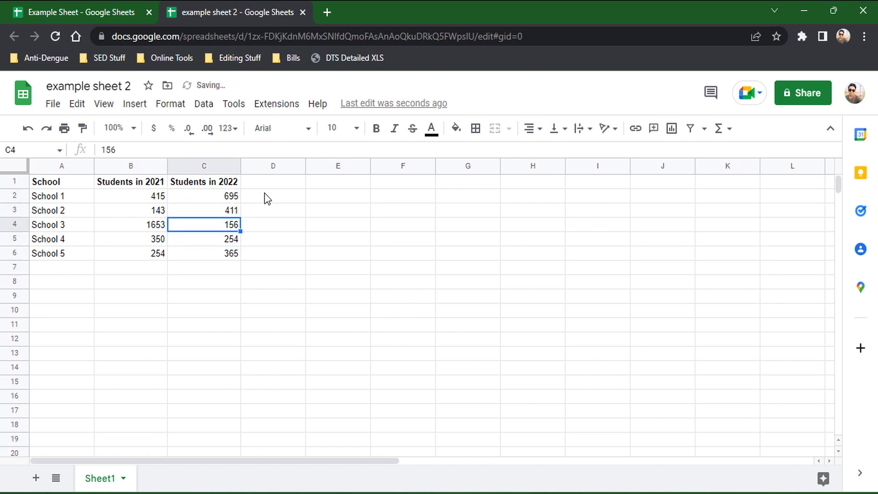
pyautogui.write('1653')
pyautogui.press('Return')
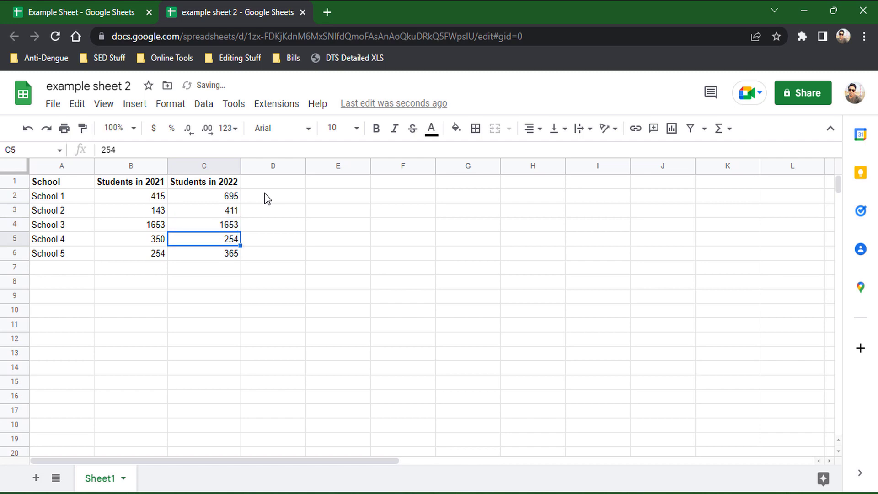
pyautogui.write('2555')
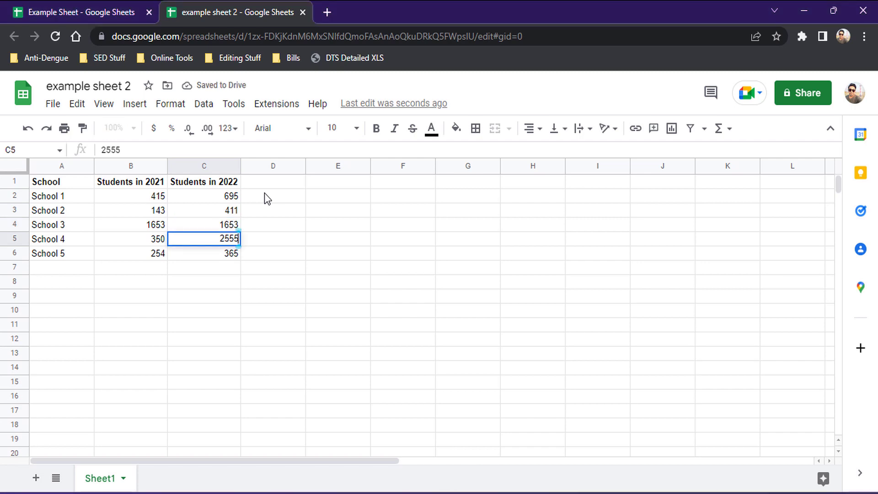
pyautogui.press('Return')
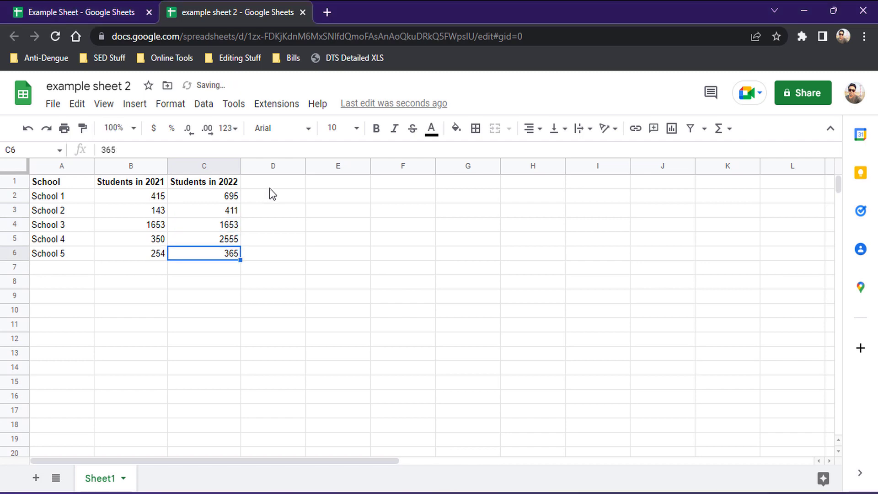
# With D2 selected, import the named function PERCENTAGE_CHANGE from the recent file Example Sheet.
pyautogui.click(269, 187)
pyautogui.click(270, 191)
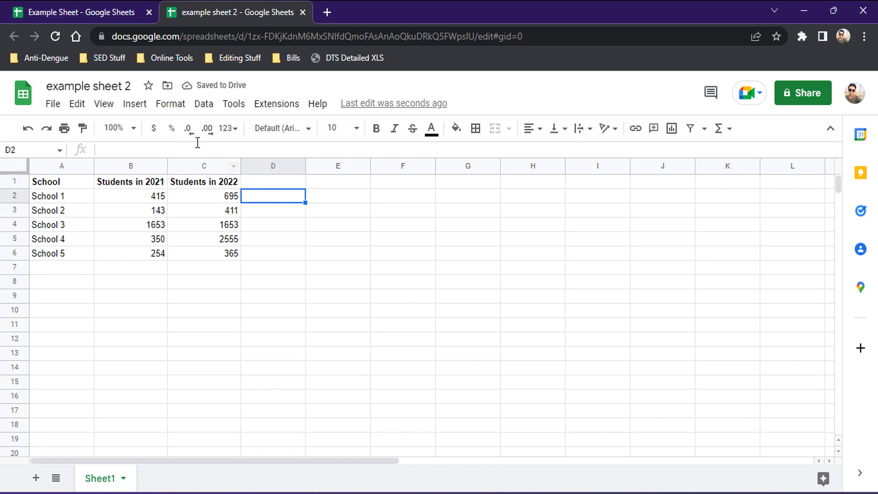
pyautogui.click(198, 114)
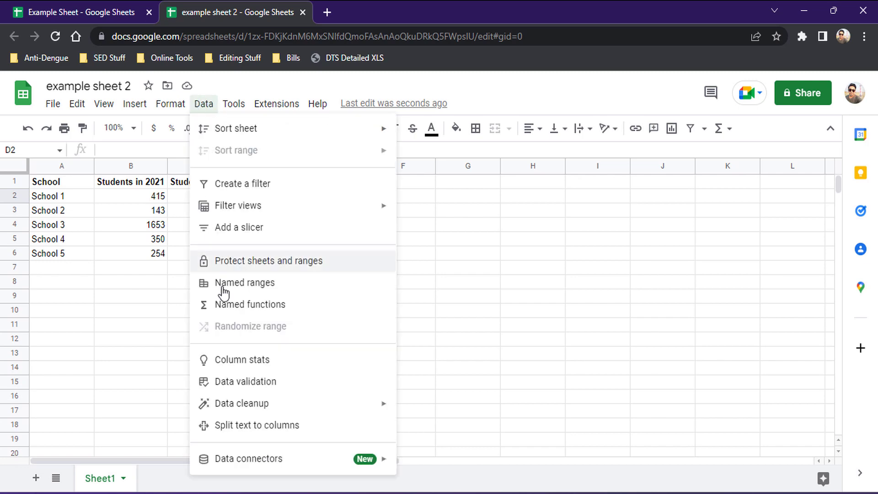
pyautogui.click(236, 306)
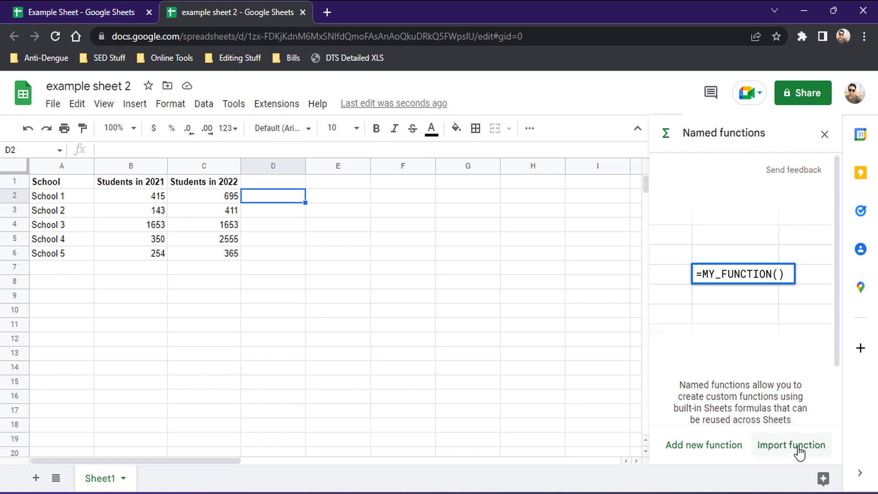
pyautogui.click(799, 453)
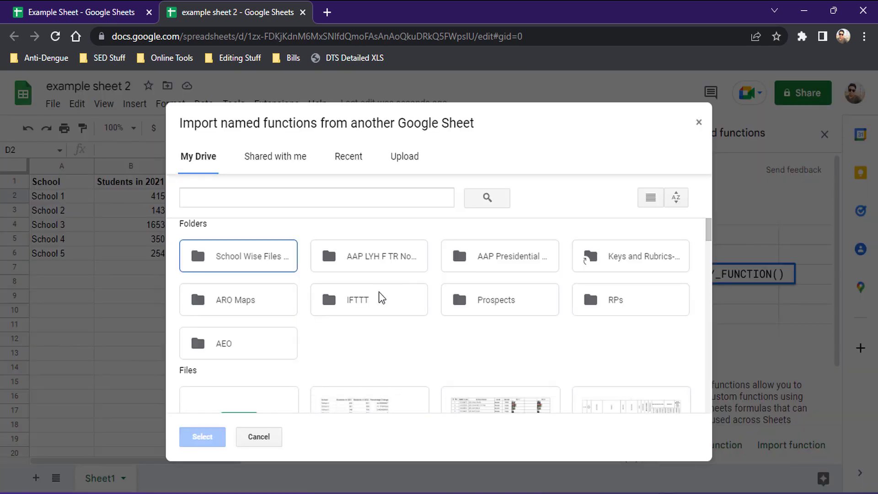
pyautogui.click(353, 161)
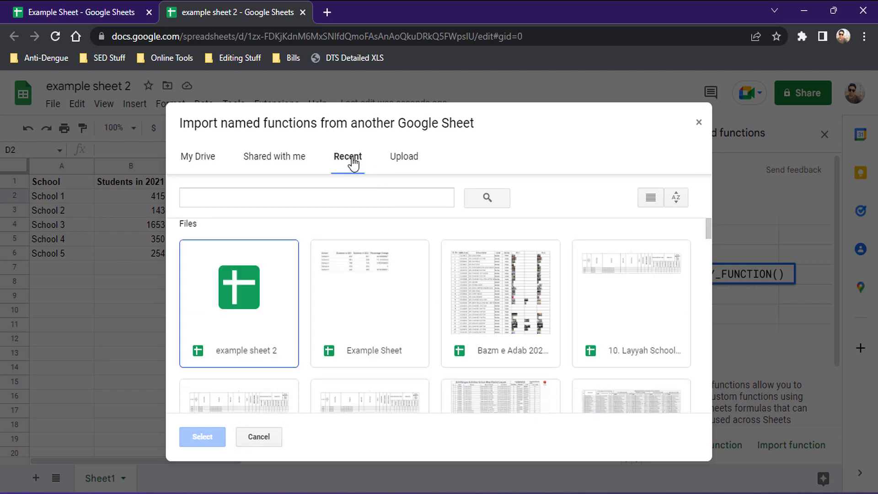
pyautogui.click(360, 315)
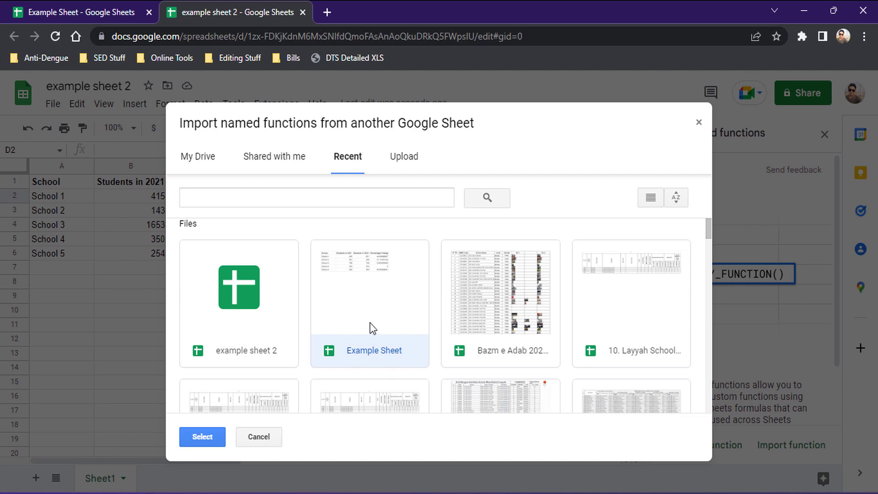
pyautogui.click(203, 435)
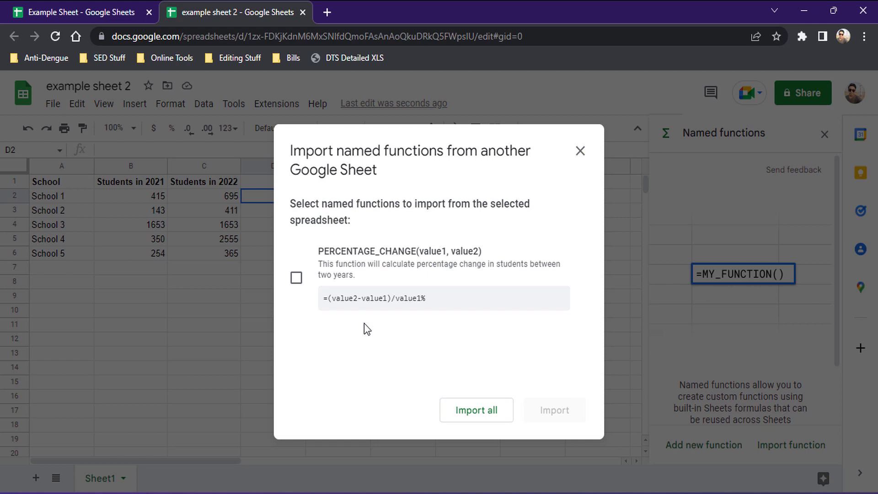
pyautogui.click(296, 277)
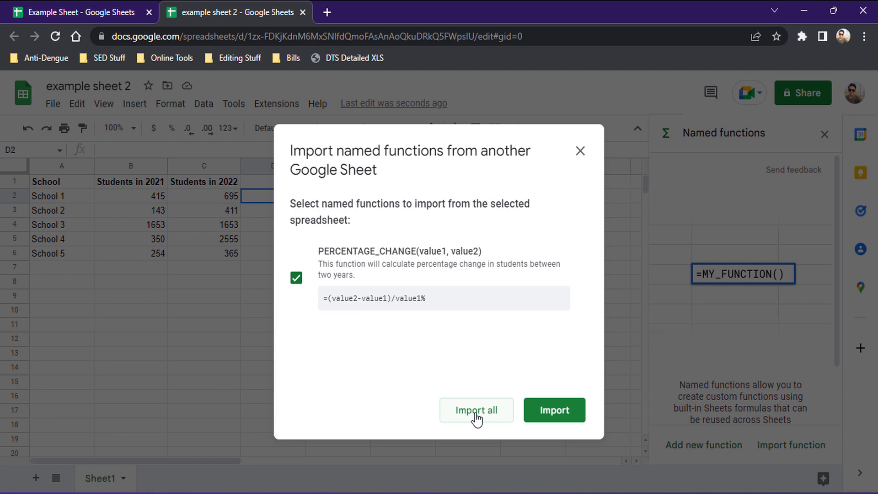
pyautogui.click(543, 419)
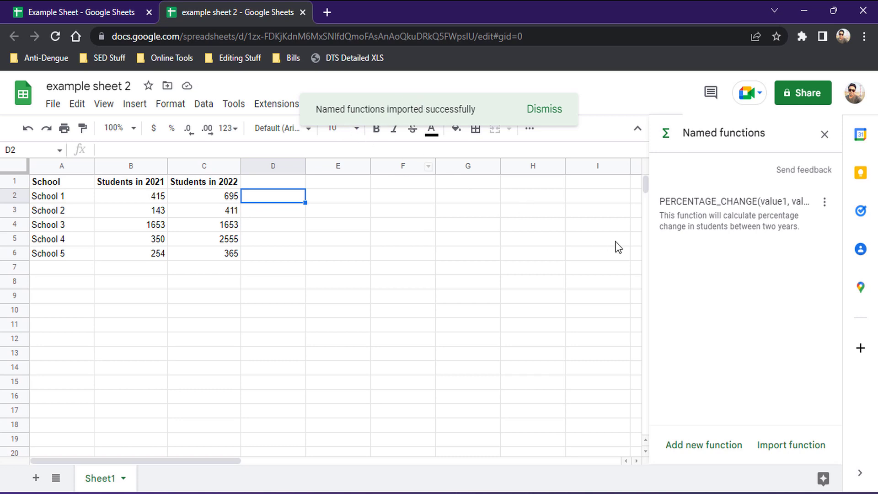
# Enter =PERCENTAGE_CHANGE(B2,C2) in D2 and accept the suggested autofill for D3:D6.
pyautogui.write('=')
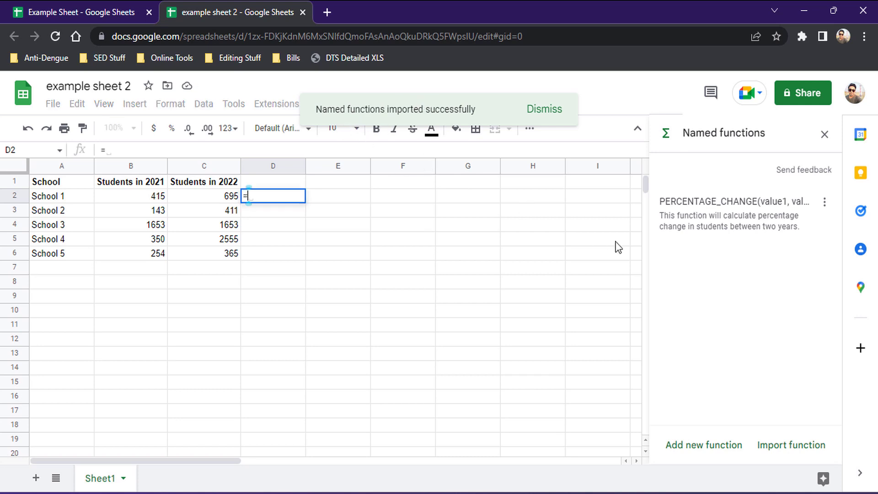
pyautogui.press('BackSpace')
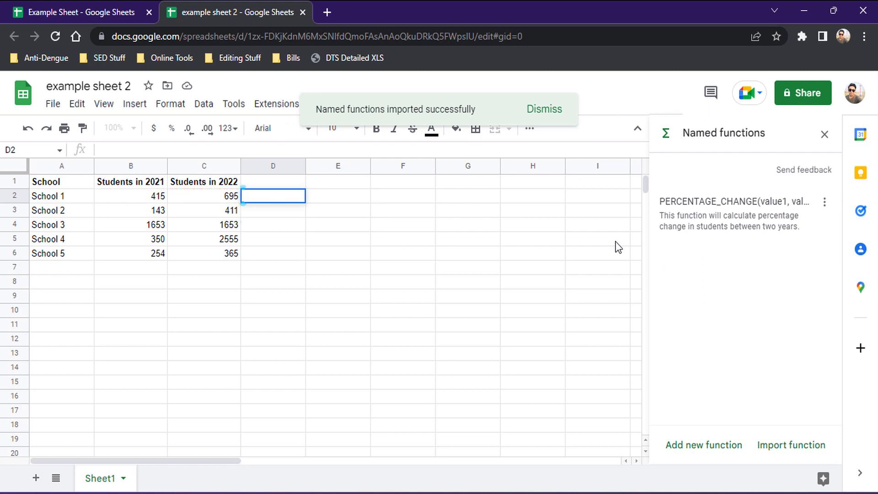
pyautogui.write('=')
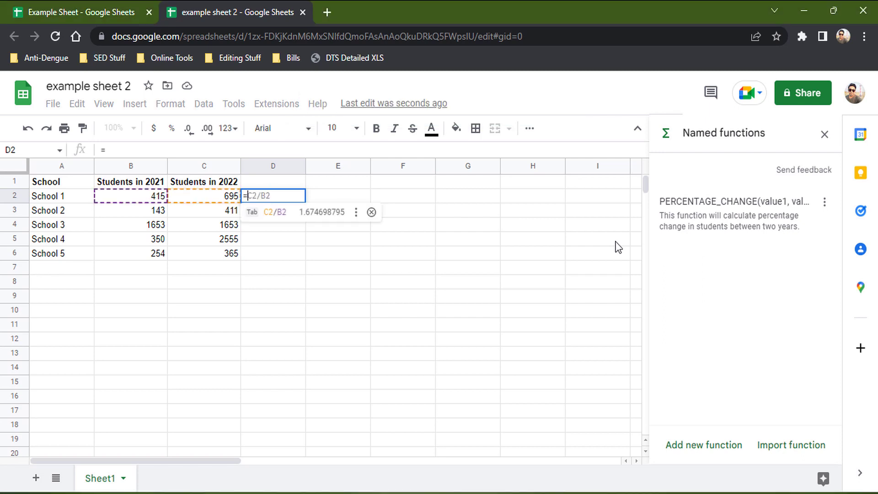
pyautogui.write('percet')
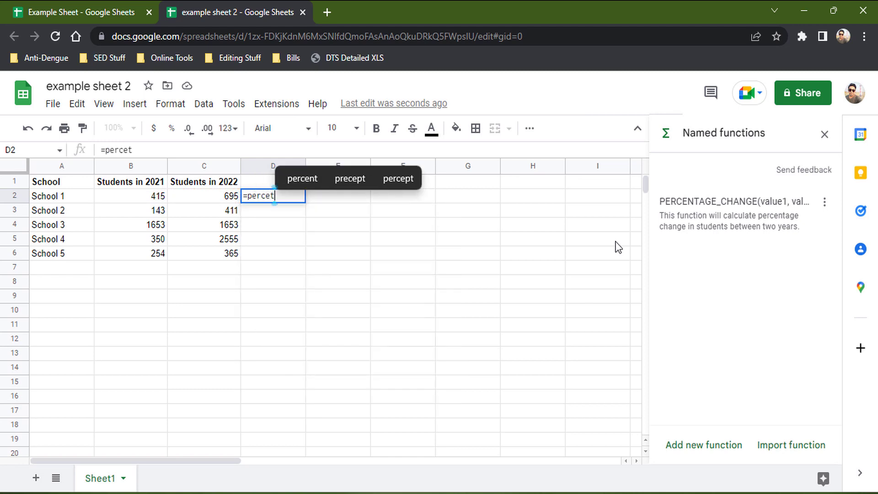
pyautogui.press('BackSpace')
pyautogui.write('ntag')
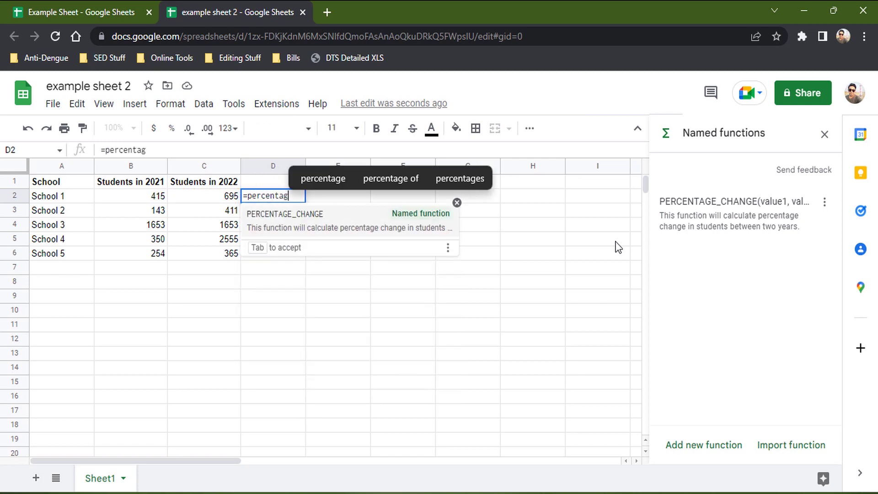
pyautogui.press('Tab')
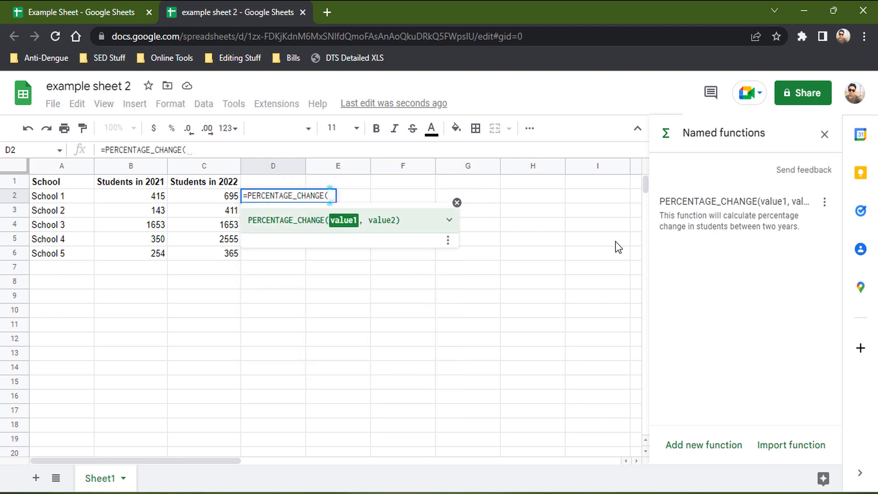
pyautogui.click(153, 200)
pyautogui.write(',')
pyautogui.click(202, 201)
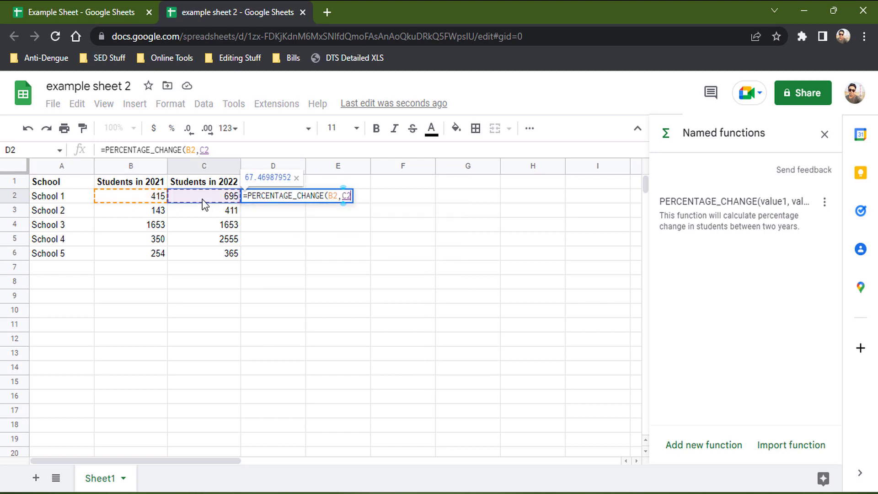
pyautogui.write(')')
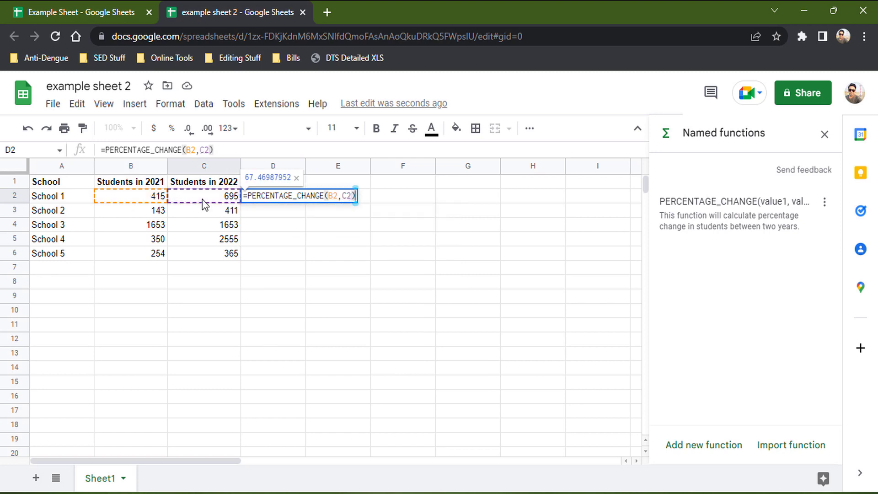
pyautogui.press('Return')
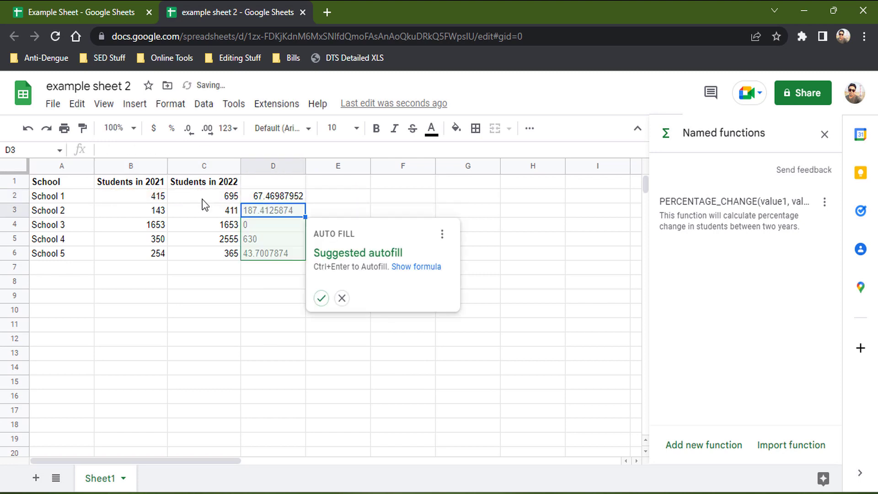
pyautogui.hotkey('ctrl', 'Return')
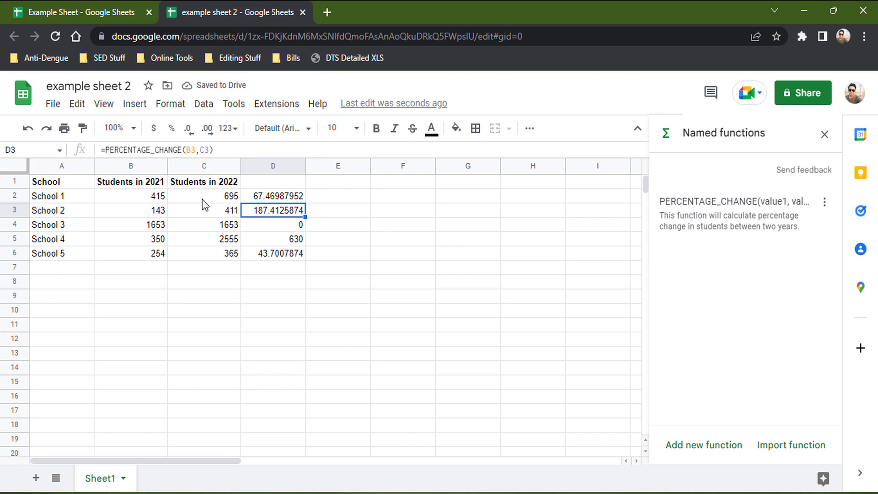
pyautogui.click(202, 107)
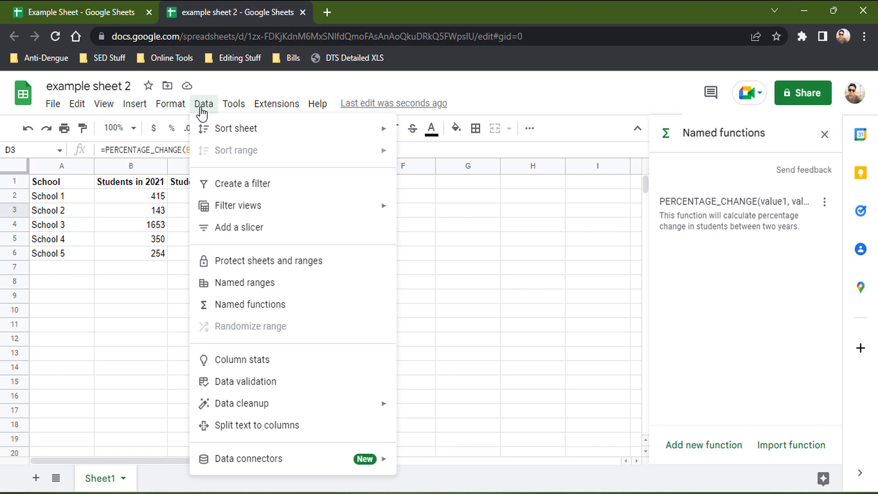
pyautogui.click(202, 112)
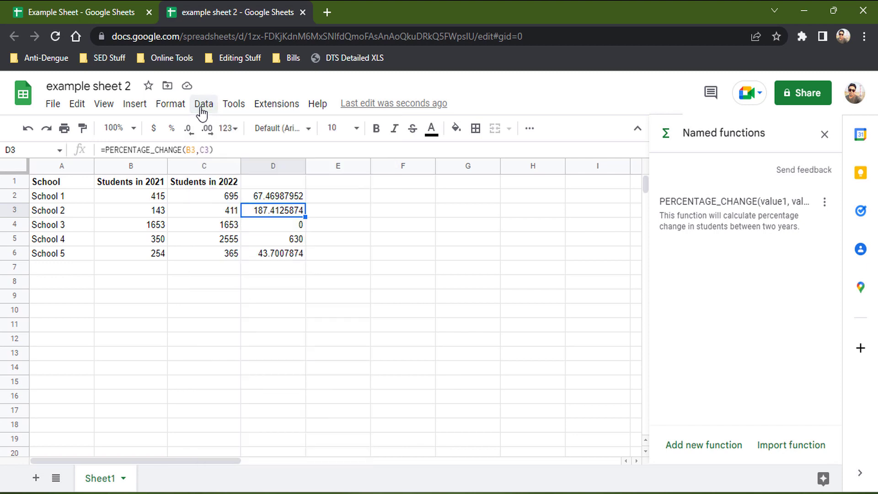